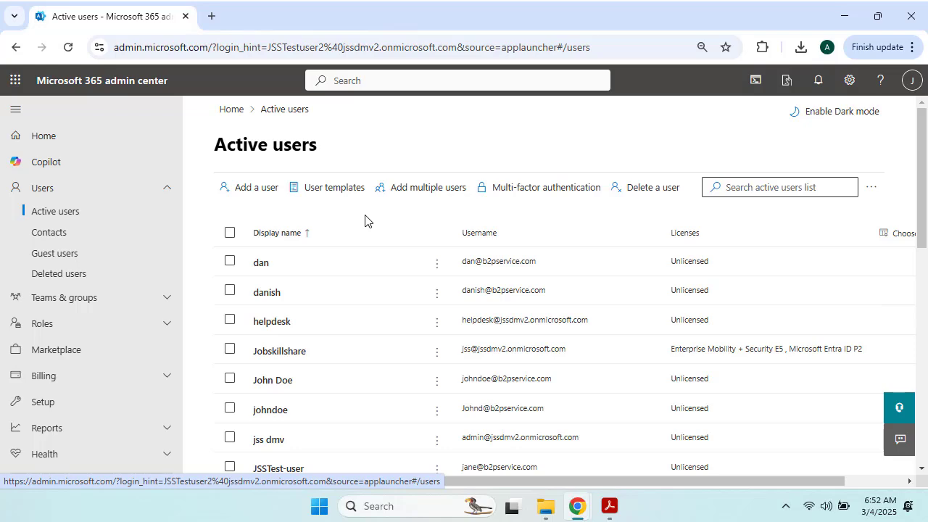
Review the Active users list and examine which licenses are assigned to each user
{"action": "scroll", "coordinate": [340, 305], "scroll_direction": "down", "scroll_amount": 1}
{"action": "scroll", "coordinate": [342, 307], "scroll_direction": "down", "scroll_amount": 2}
{"action": "scroll", "coordinate": [342, 294], "scroll_direction": "up", "scroll_amount": 3}
{"action": "scroll", "coordinate": [403, 260], "scroll_direction": "down", "scroll_amount": 1}
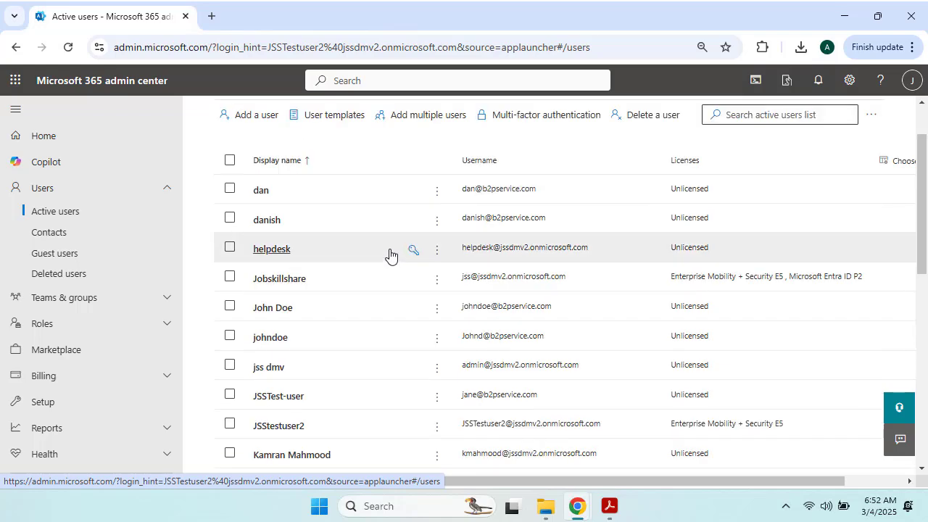
{"action": "scroll", "coordinate": [390, 257], "scroll_direction": "down", "scroll_amount": 3}
{"action": "scroll", "coordinate": [348, 217], "scroll_direction": "up", "scroll_amount": 3}
{"action": "scroll", "coordinate": [353, 225], "scroll_direction": "up", "scroll_amount": 1}
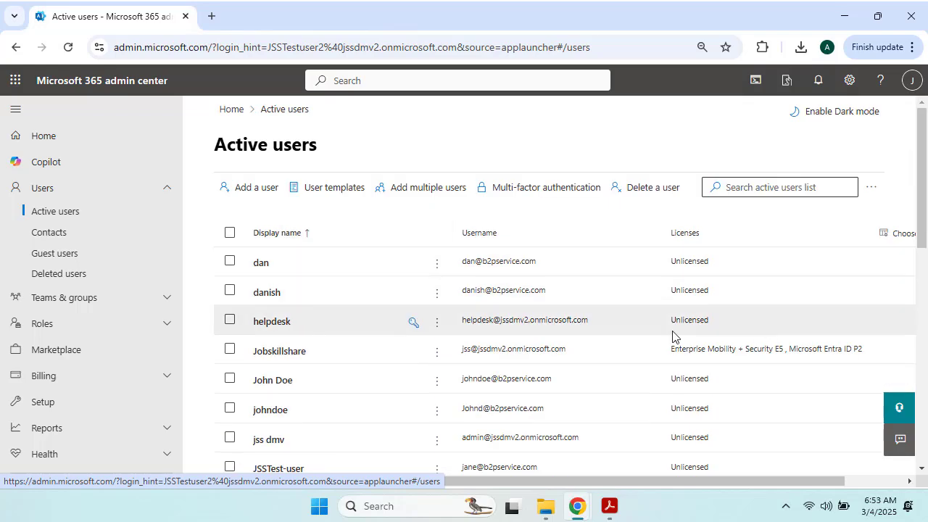
{"action": "scroll", "coordinate": [714, 305], "scroll_direction": "down", "scroll_amount": 1}
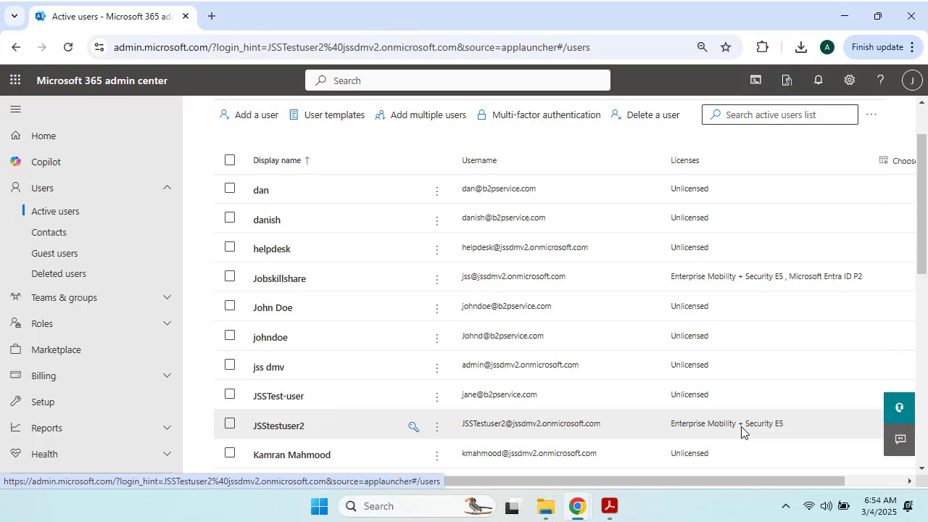
{"action": "scroll", "coordinate": [731, 321], "scroll_direction": "down", "scroll_amount": 5}
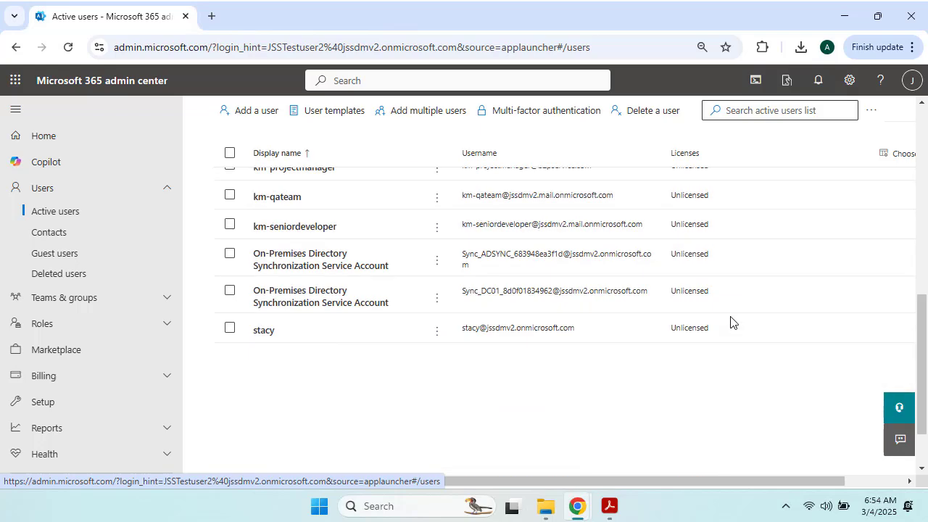
{"action": "scroll", "coordinate": [730, 322], "scroll_direction": "up", "scroll_amount": 5}
{"action": "scroll", "coordinate": [729, 321], "scroll_direction": "up", "scroll_amount": 2}
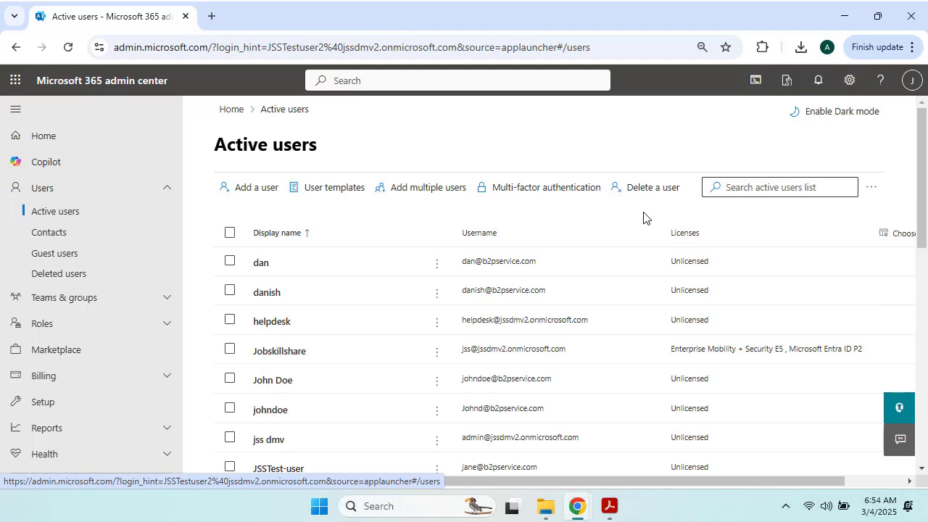
Open Microsoft's Compare Office 365 Enterprise Pricing and Plans page from the Google results for "microsoft 365 licenses: types and features"
{"action": "mouse_move", "coordinate": [877, 16]}
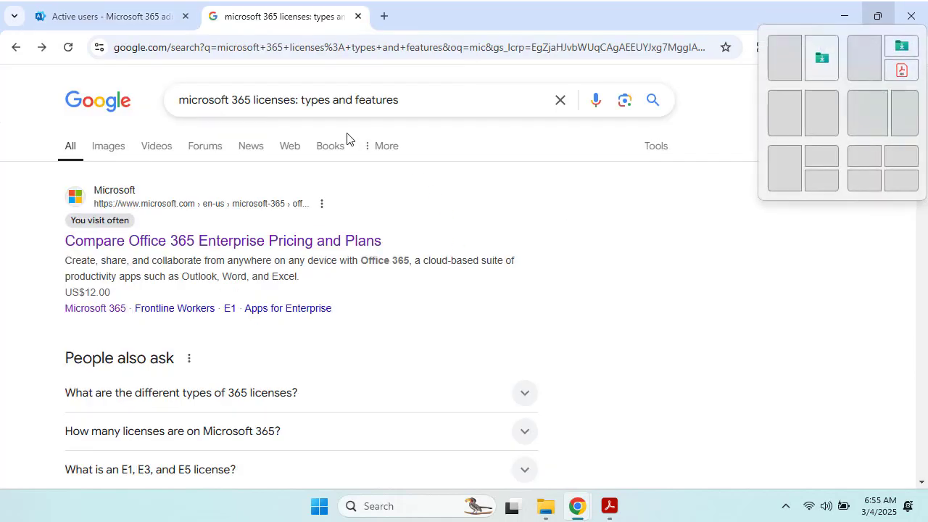
{"action": "left_click", "coordinate": [421, 100]}
{"action": "left_click", "coordinate": [768, 289]}
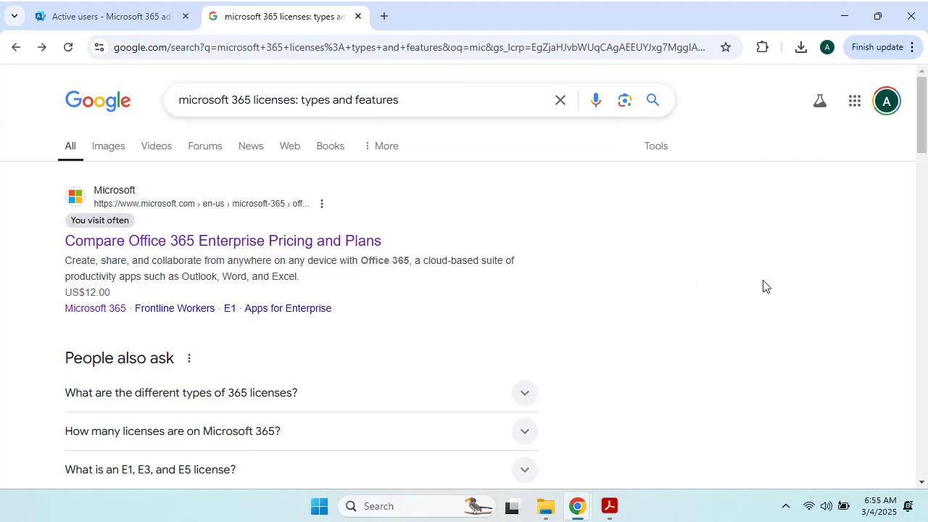
{"action": "left_click", "coordinate": [174, 243]}
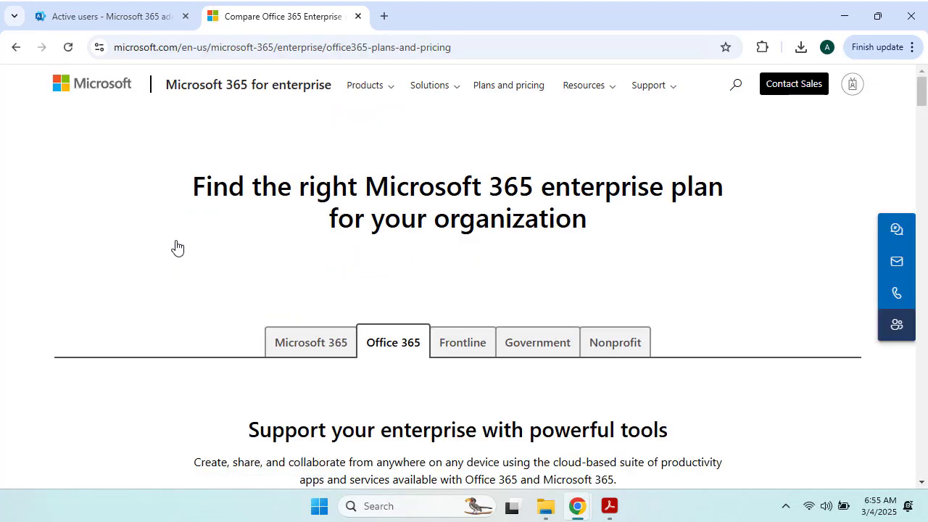
Show the Microsoft 365 enterprise plans and examine the E3, E5 and F3 pricing and included apps and services
{"action": "scroll", "coordinate": [340, 207], "scroll_direction": "down", "scroll_amount": 2}
{"action": "scroll", "coordinate": [340, 207], "scroll_direction": "up", "scroll_amount": 2}
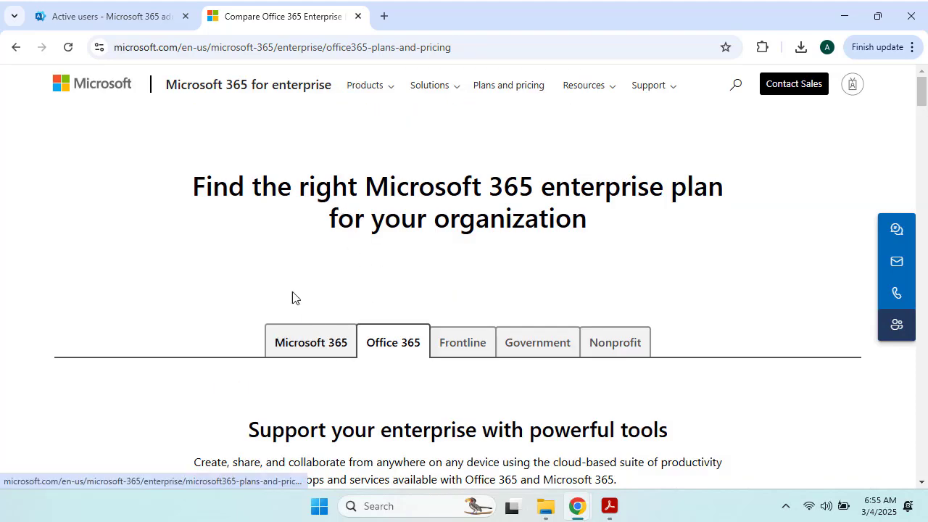
{"action": "scroll", "coordinate": [292, 297], "scroll_direction": "down", "scroll_amount": 1}
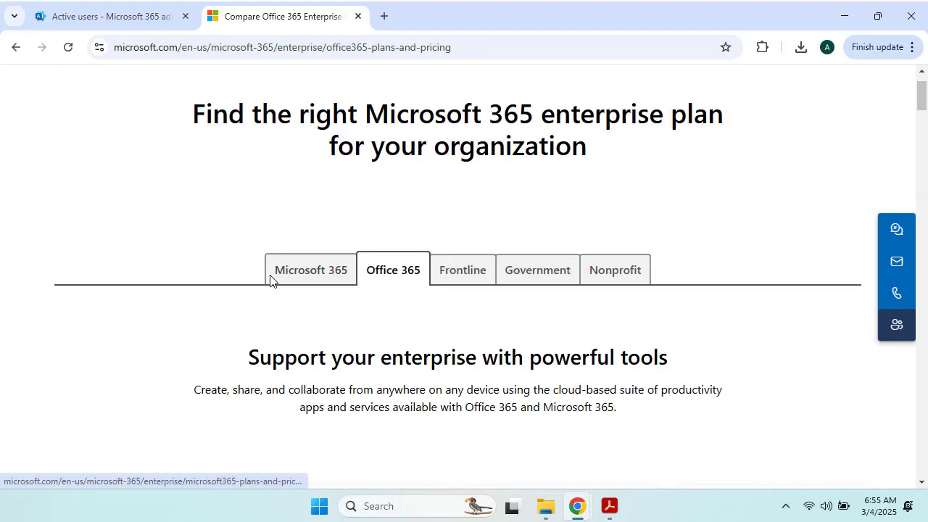
{"action": "left_click", "coordinate": [317, 270]}
{"action": "scroll", "coordinate": [317, 270], "scroll_direction": "down", "scroll_amount": 3}
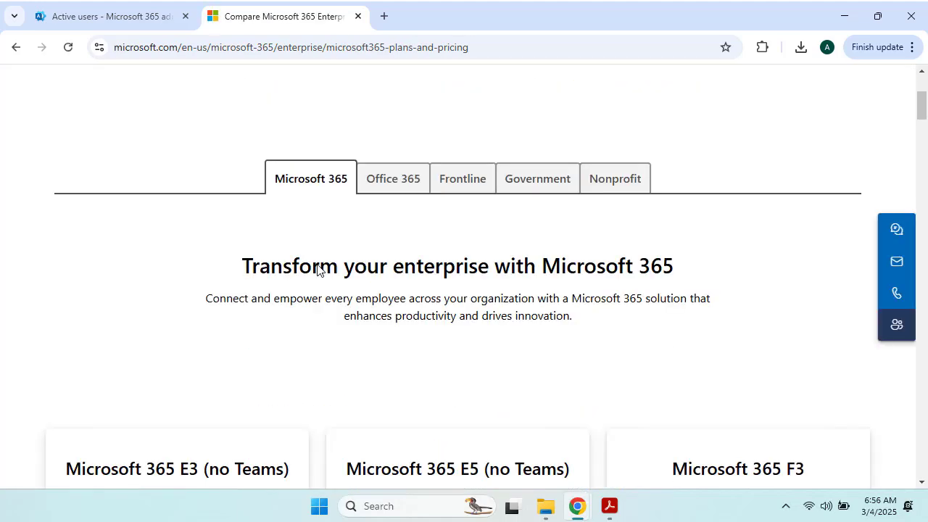
{"action": "scroll", "coordinate": [317, 269], "scroll_direction": "down", "scroll_amount": 3}
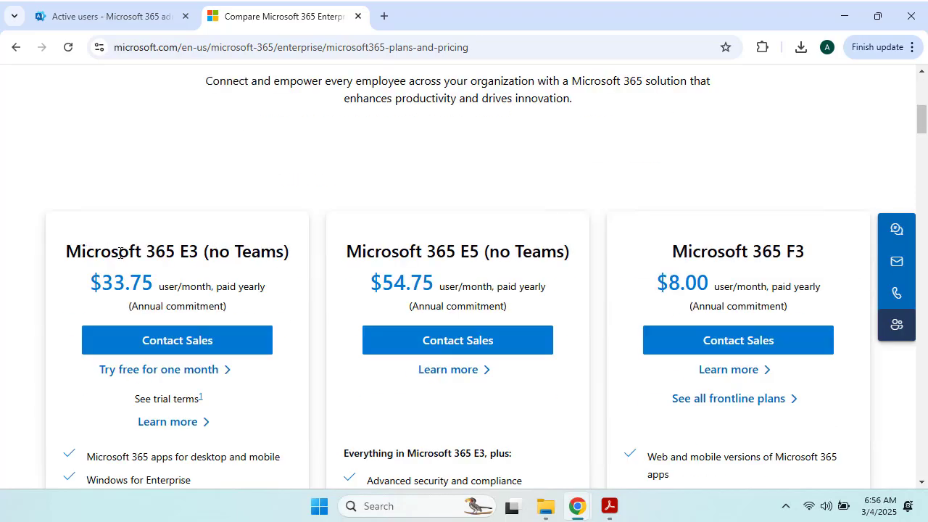
{"action": "scroll", "coordinate": [216, 265], "scroll_direction": "down", "scroll_amount": 7}
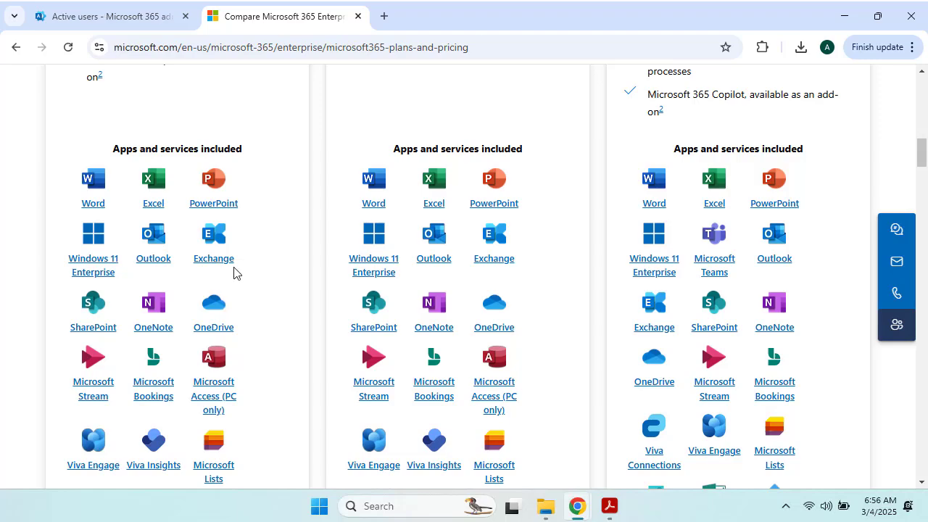
{"action": "scroll", "coordinate": [384, 272], "scroll_direction": "up", "scroll_amount": 1}
{"action": "scroll", "coordinate": [559, 332], "scroll_direction": "down", "scroll_amount": 1}
{"action": "scroll", "coordinate": [559, 332], "scroll_direction": "up", "scroll_amount": 7}
{"action": "scroll", "coordinate": [537, 334], "scroll_direction": "up", "scroll_amount": 3}
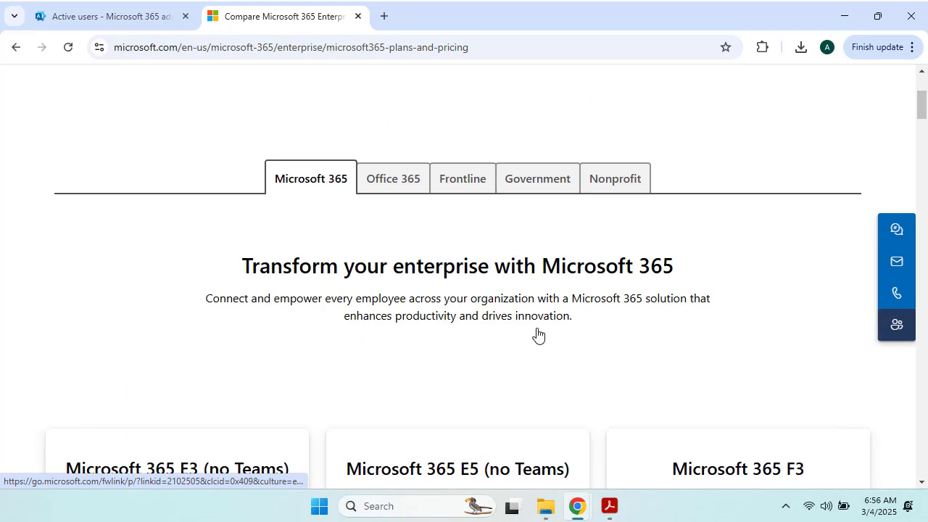
Show the Office 365 plans and examine the apps included in Microsoft 365 Apps for enterprise and Office 365 E1
{"action": "left_click", "coordinate": [391, 181]}
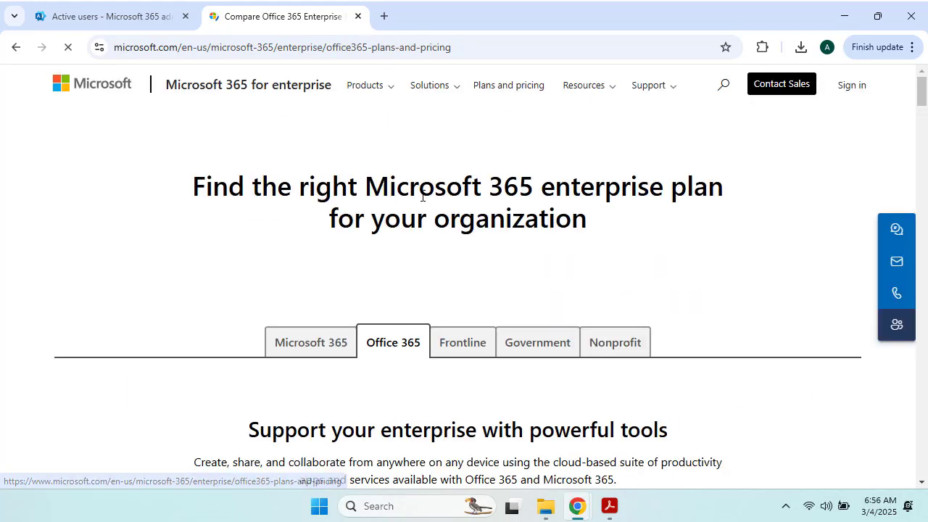
{"action": "scroll", "coordinate": [458, 216], "scroll_direction": "down", "scroll_amount": 3}
{"action": "scroll", "coordinate": [457, 218], "scroll_direction": "down", "scroll_amount": 2}
{"action": "scroll", "coordinate": [458, 221], "scroll_direction": "down", "scroll_amount": 7}
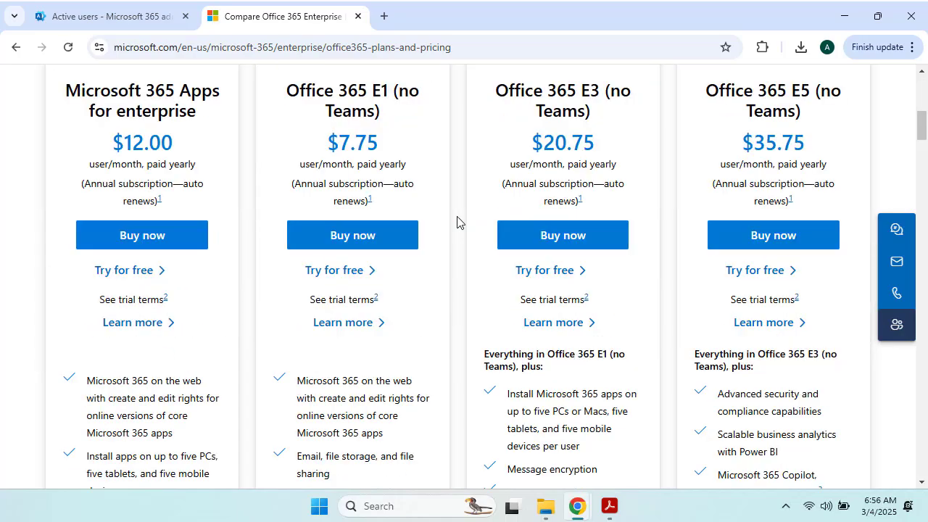
{"action": "scroll", "coordinate": [200, 261], "scroll_direction": "down", "scroll_amount": 3}
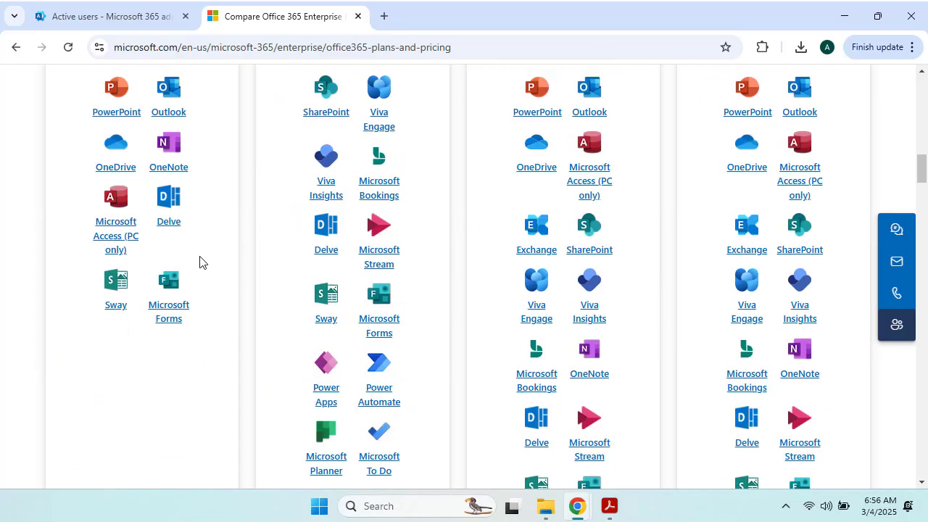
{"action": "scroll", "coordinate": [200, 261], "scroll_direction": "up", "scroll_amount": 9}
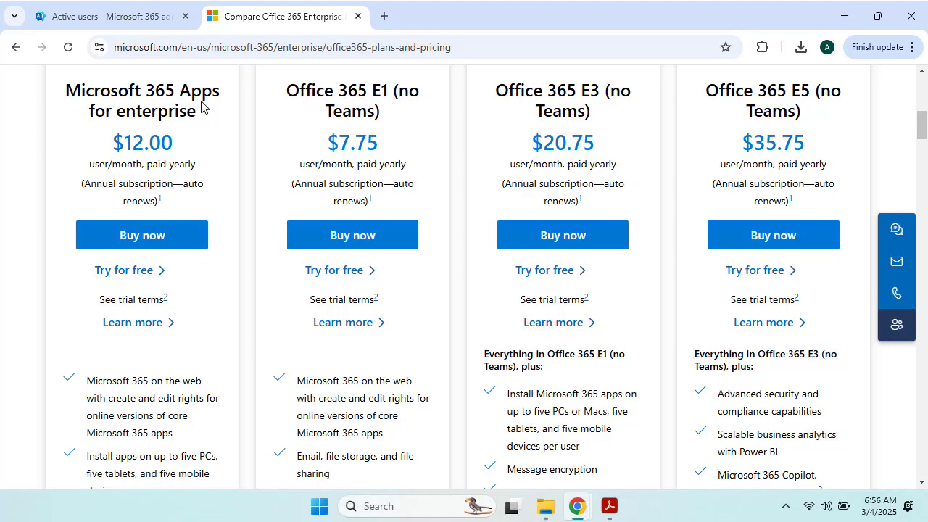
{"action": "scroll", "coordinate": [202, 107], "scroll_direction": "down", "scroll_amount": 7}
{"action": "scroll", "coordinate": [172, 253], "scroll_direction": "down", "scroll_amount": 2}
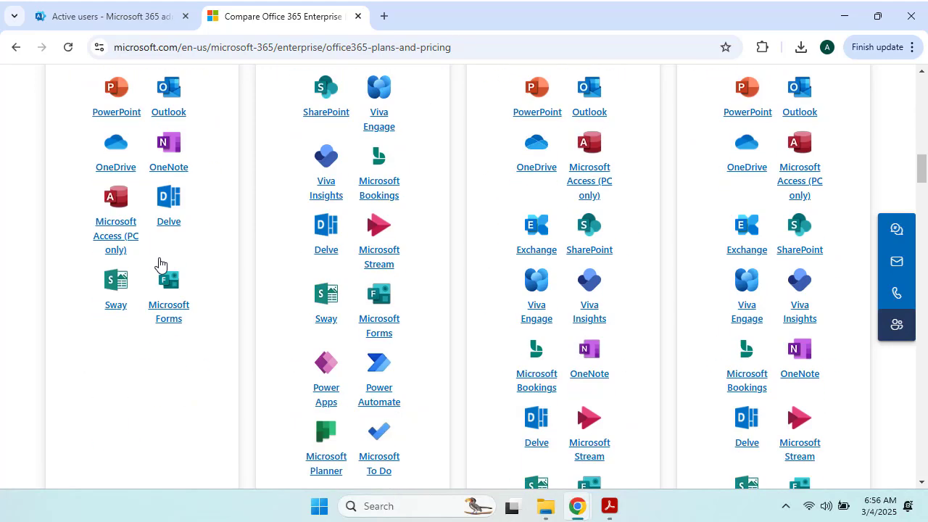
{"action": "scroll", "coordinate": [400, 324], "scroll_direction": "up", "scroll_amount": 1}
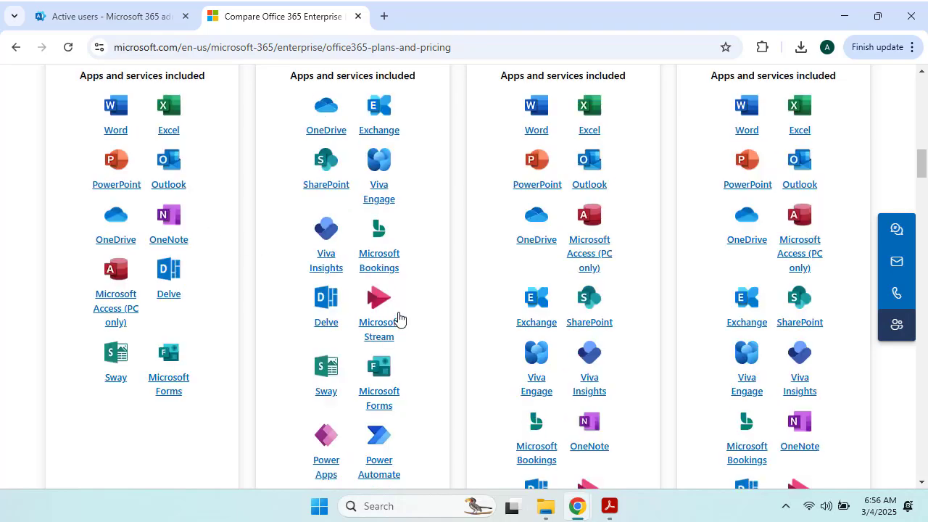
{"action": "scroll", "coordinate": [398, 317], "scroll_direction": "down", "scroll_amount": 4}
{"action": "scroll", "coordinate": [400, 319], "scroll_direction": "up", "scroll_amount": 3}
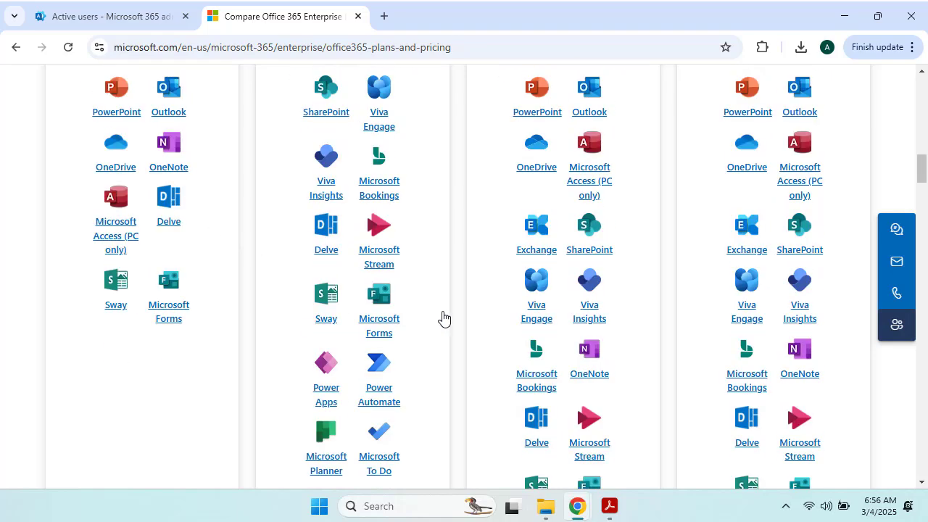
Compare the prices, features and included apps of the Office 365 E1, E3 and E5 plans
{"action": "scroll", "coordinate": [375, 271], "scroll_direction": "up", "scroll_amount": 10}
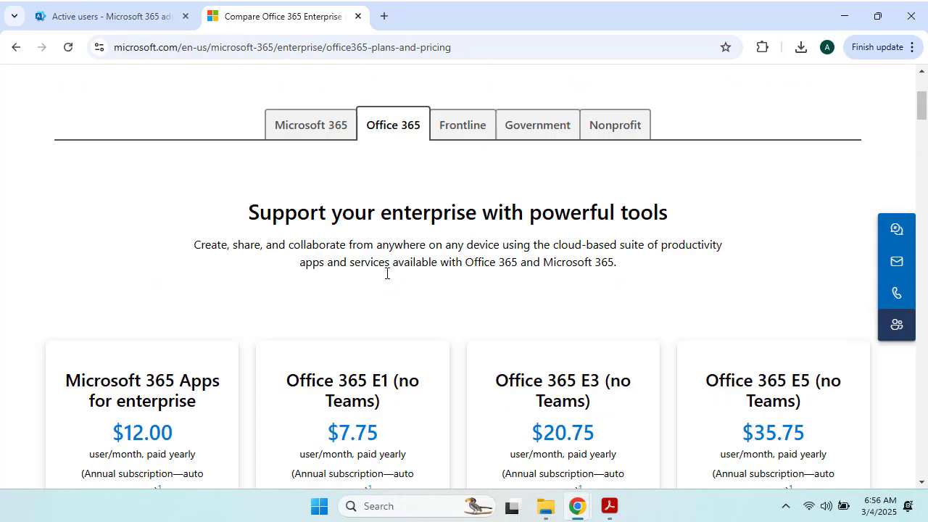
{"action": "scroll", "coordinate": [387, 279], "scroll_direction": "down", "scroll_amount": 3}
{"action": "scroll", "coordinate": [340, 246], "scroll_direction": "down", "scroll_amount": 9}
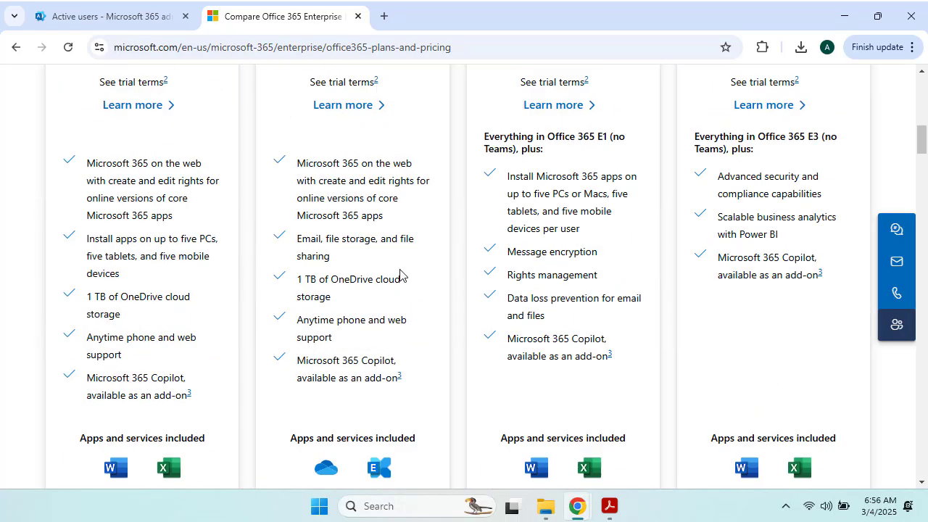
{"action": "scroll", "coordinate": [399, 274], "scroll_direction": "down", "scroll_amount": 3}
{"action": "scroll", "coordinate": [400, 275], "scroll_direction": "up", "scroll_amount": 3}
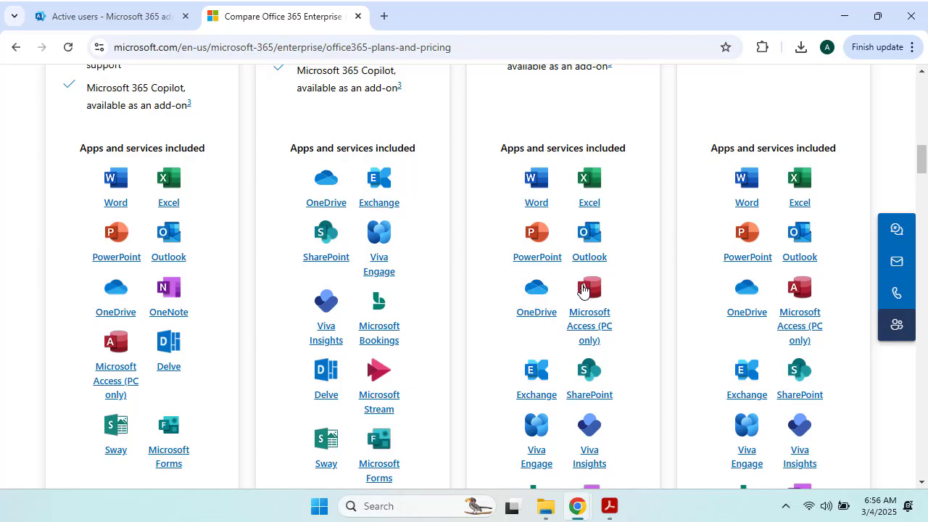
{"action": "scroll", "coordinate": [582, 298], "scroll_direction": "up", "scroll_amount": 10}
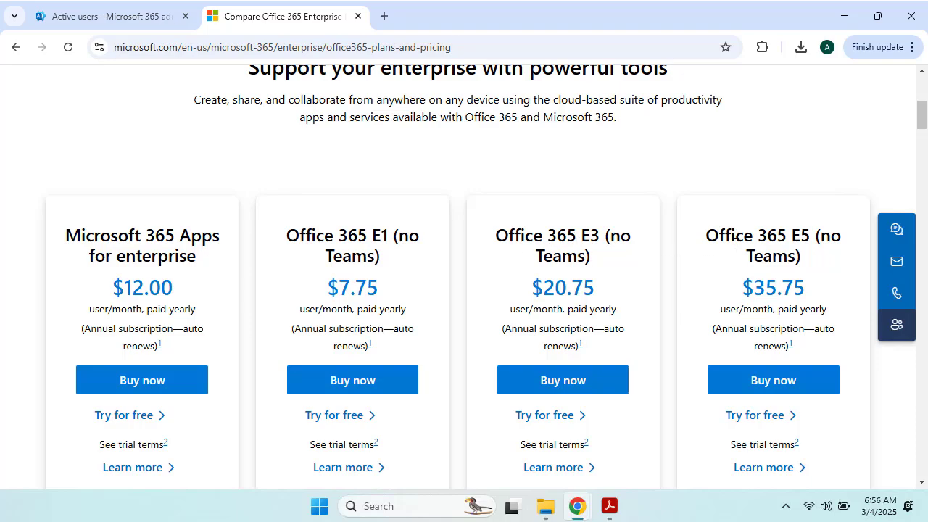
{"action": "scroll", "coordinate": [735, 249], "scroll_direction": "down", "scroll_amount": 8}
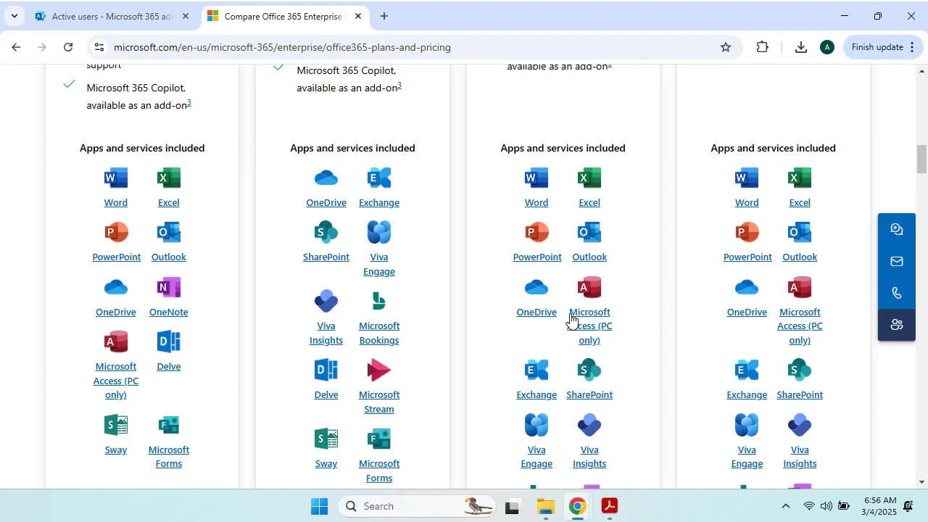
{"action": "scroll", "coordinate": [571, 320], "scroll_direction": "up", "scroll_amount": 3}
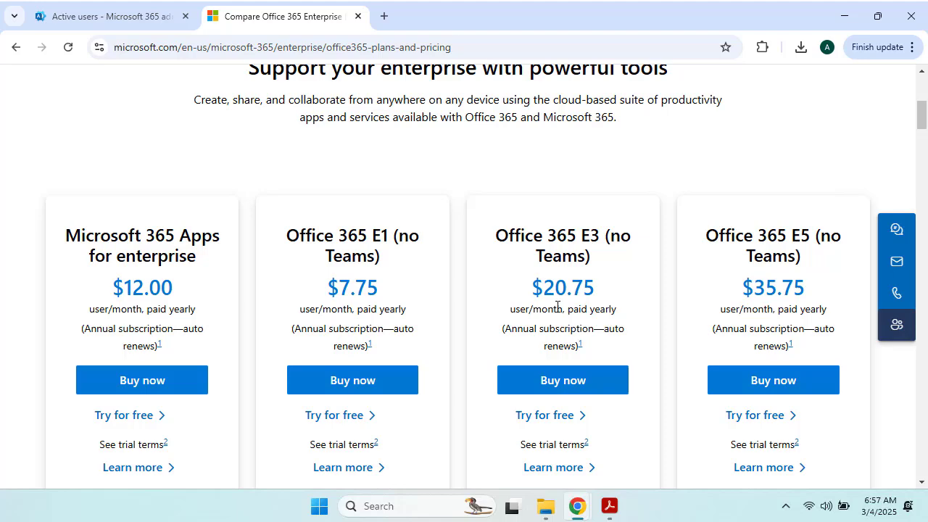
Open the billing Licenses page in the Microsoft 365 admin center and compare its subscriptions with the published Office 365 E5 plan
{"action": "left_click", "coordinate": [130, 20]}
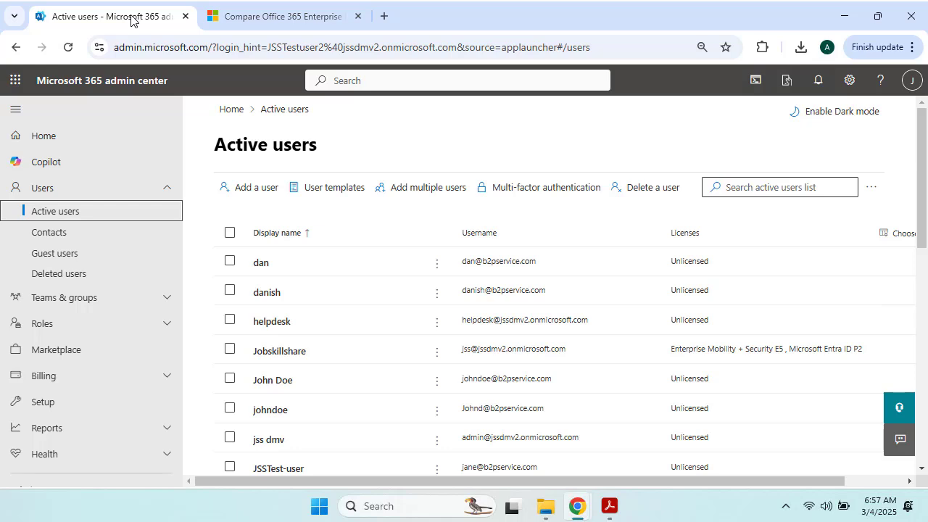
{"action": "left_click", "coordinate": [154, 377]}
{"action": "scroll", "coordinate": [149, 326], "scroll_direction": "down", "scroll_amount": 2}
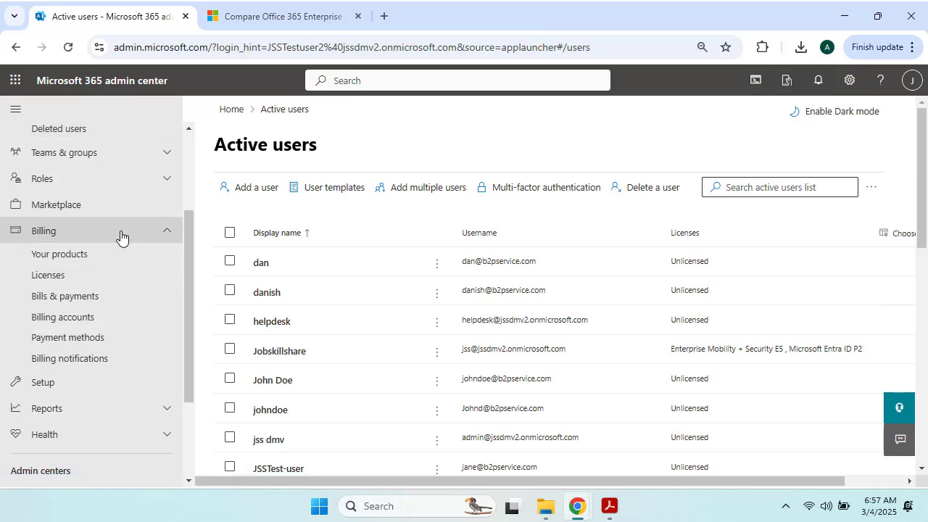
{"action": "left_click", "coordinate": [77, 281]}
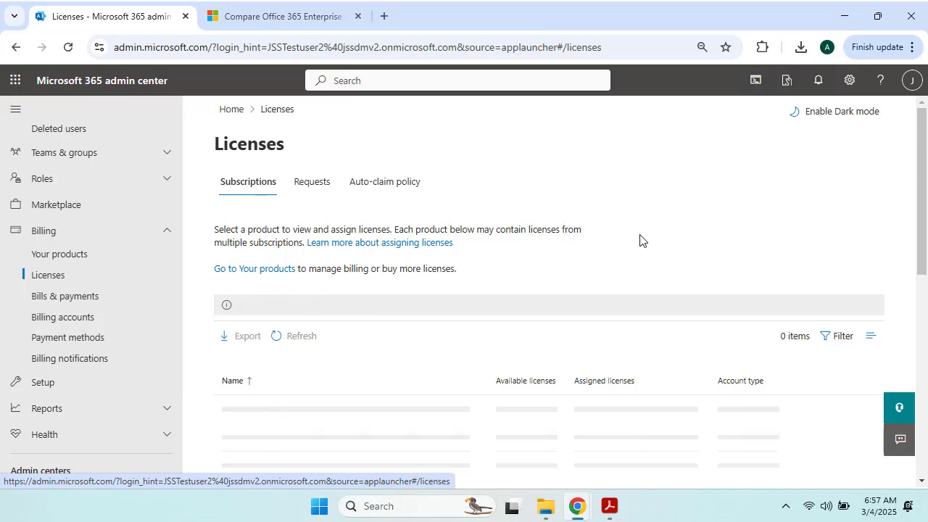
{"action": "scroll", "coordinate": [640, 235], "scroll_direction": "down", "scroll_amount": 3}
{"action": "scroll", "coordinate": [639, 241], "scroll_direction": "up", "scroll_amount": 2}
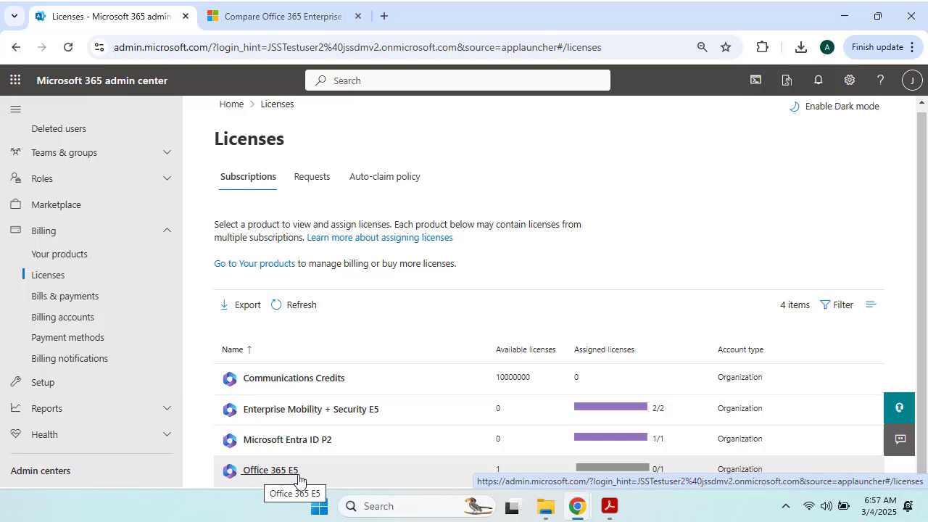
{"action": "left_click", "coordinate": [290, 16]}
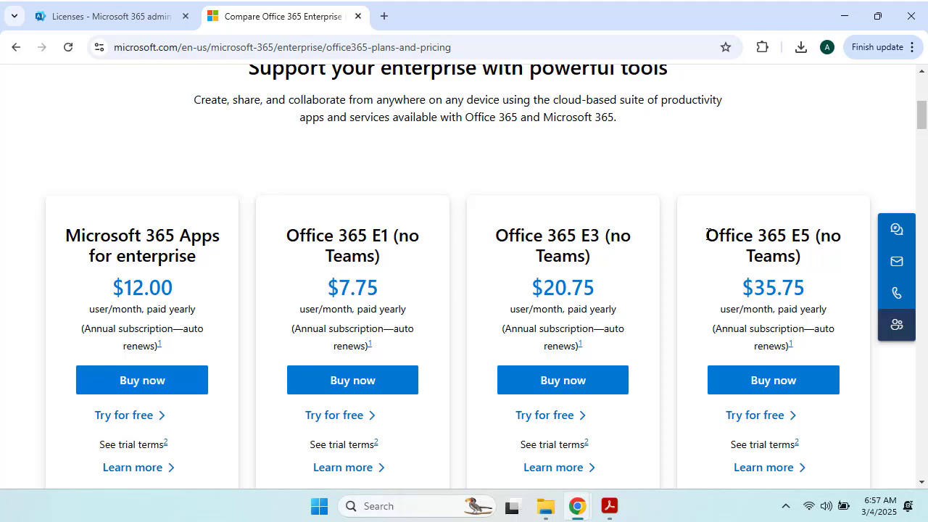
{"action": "left_click", "coordinate": [134, 22]}
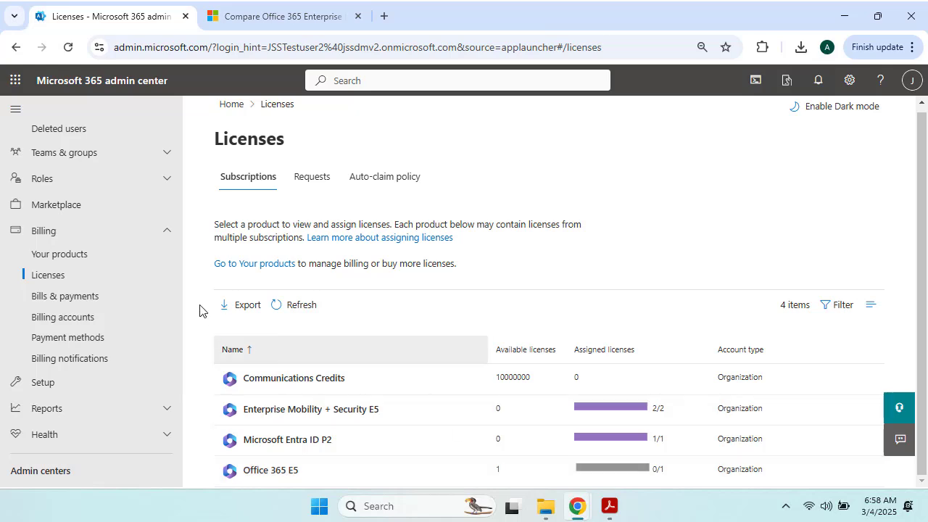
Return to the Active users list in the admin center
{"action": "scroll", "coordinate": [187, 205], "scroll_direction": "up", "scroll_amount": 1}
{"action": "scroll", "coordinate": [140, 181], "scroll_direction": "up", "scroll_amount": 2}
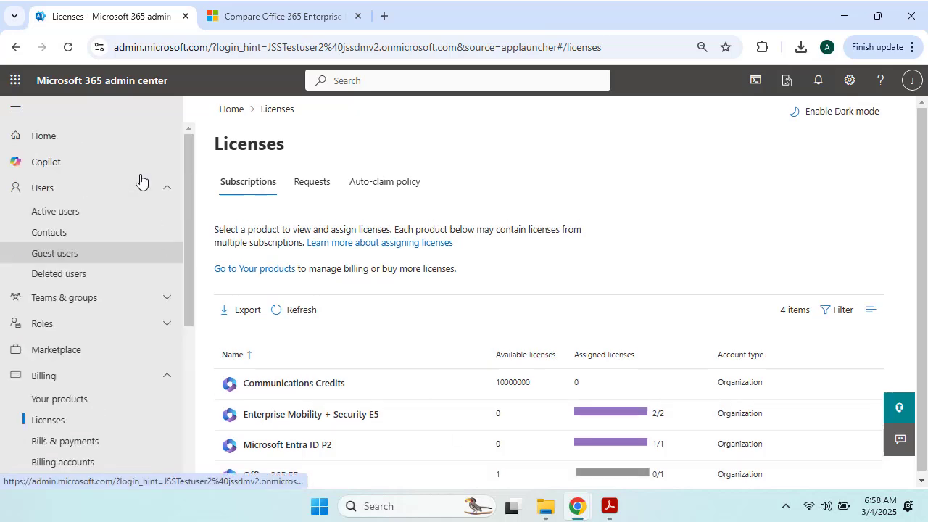
{"action": "left_click", "coordinate": [113, 215]}
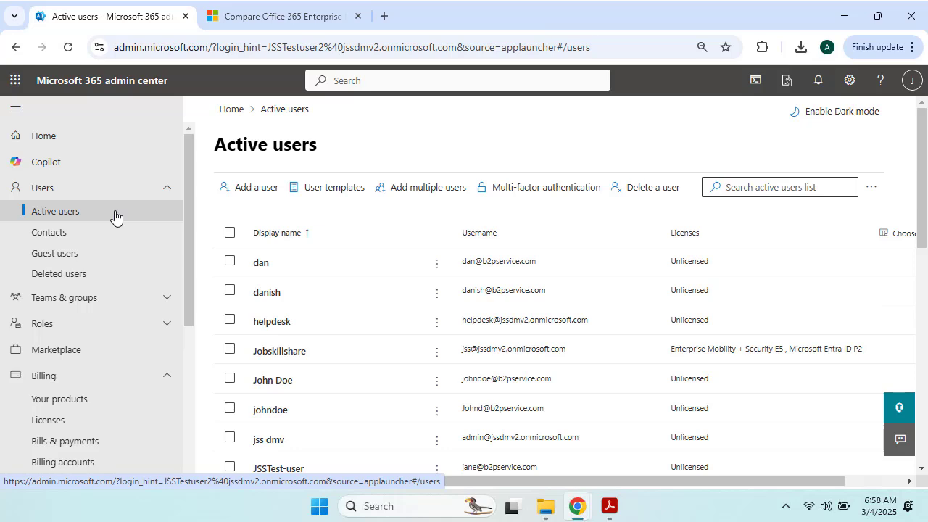
Open the Exchange admin center from the Microsoft 365 admin center and show its list of recipient mailboxes
{"action": "scroll", "coordinate": [114, 218], "scroll_direction": "down", "scroll_amount": 3}
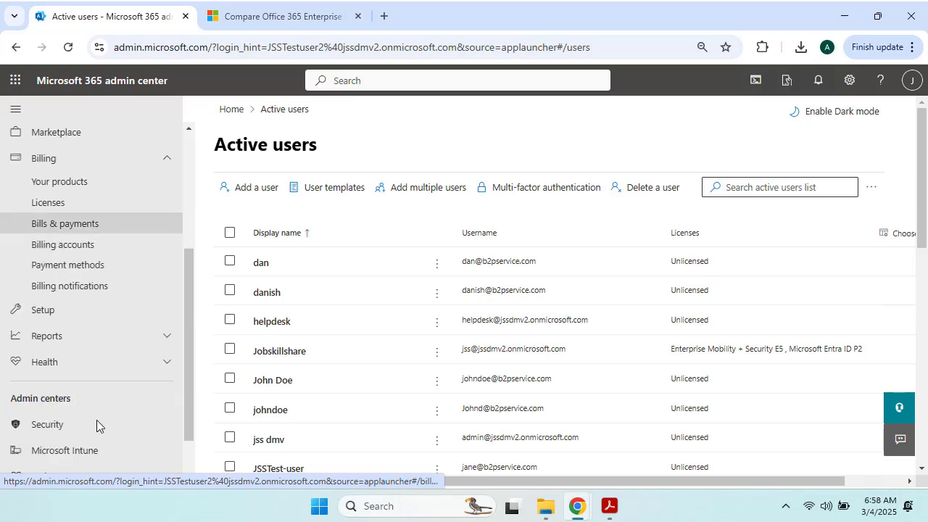
{"action": "scroll", "coordinate": [79, 428], "scroll_direction": "down", "scroll_amount": 2}
{"action": "left_click", "coordinate": [67, 415]}
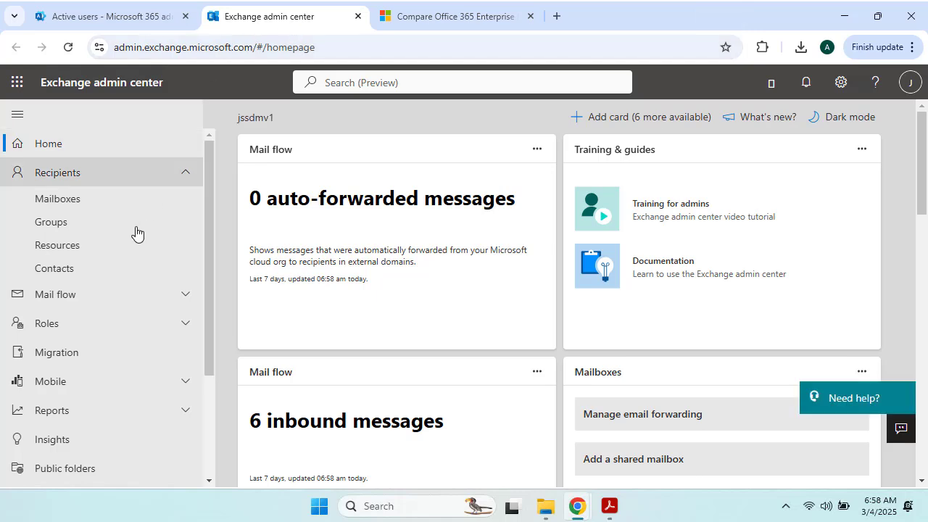
{"action": "left_click", "coordinate": [96, 207]}
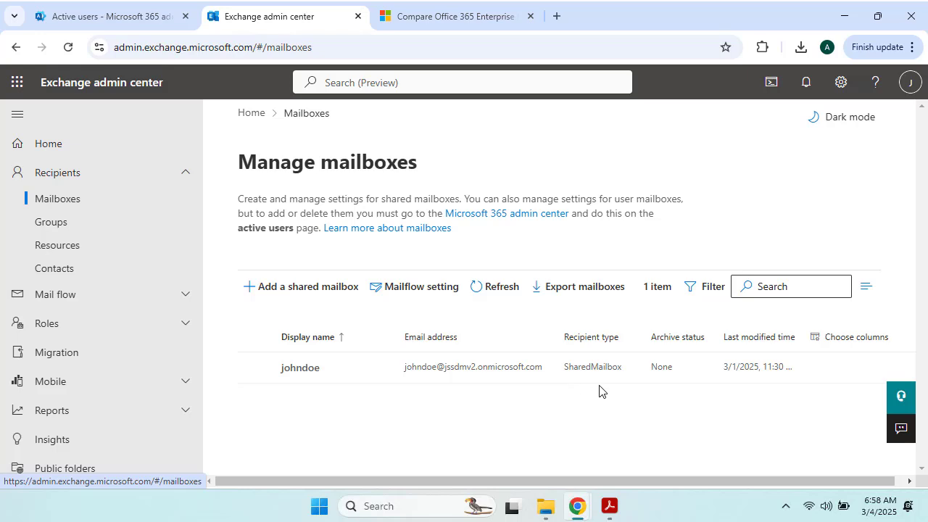
Assign the Office 365 E5 license to JSStestuser2 in the Microsoft 365 admin center, save the changes and close the user details
{"action": "left_click", "coordinate": [110, 21]}
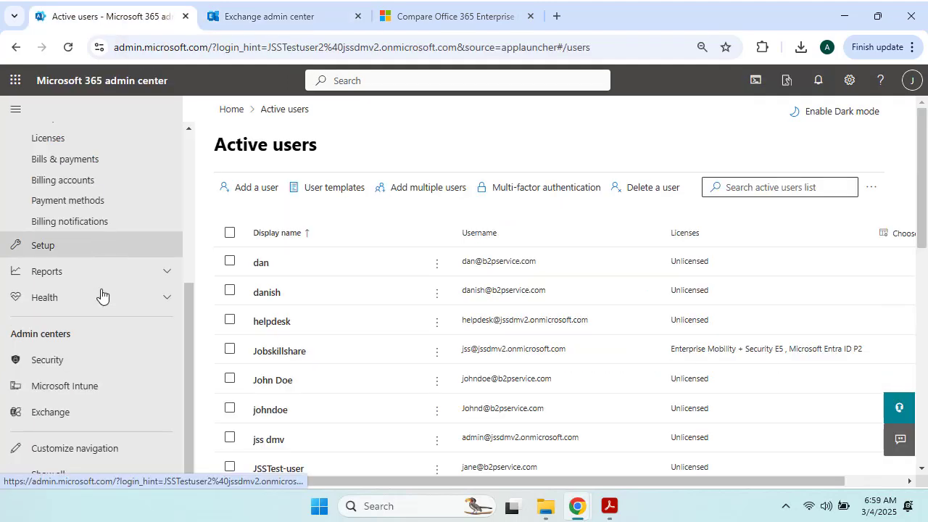
{"action": "scroll", "coordinate": [326, 356], "scroll_direction": "down", "scroll_amount": 2}
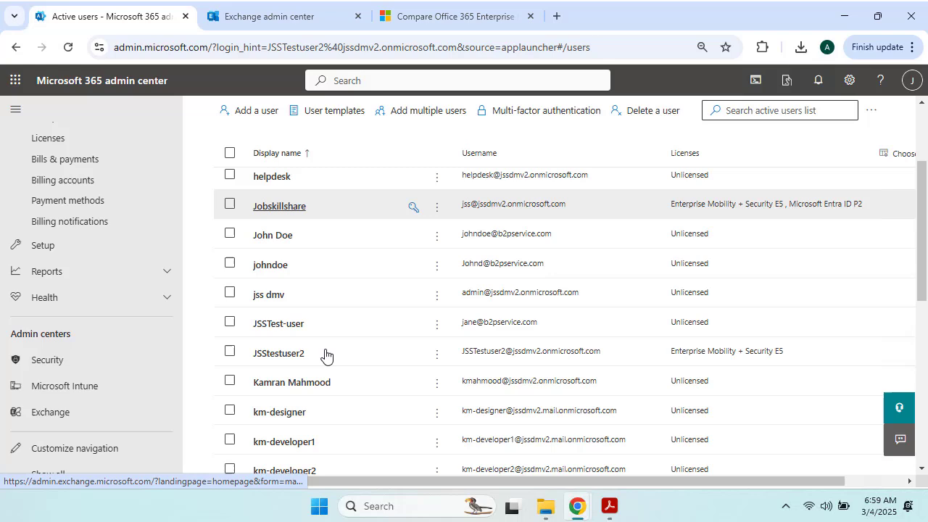
{"action": "left_click", "coordinate": [278, 355]}
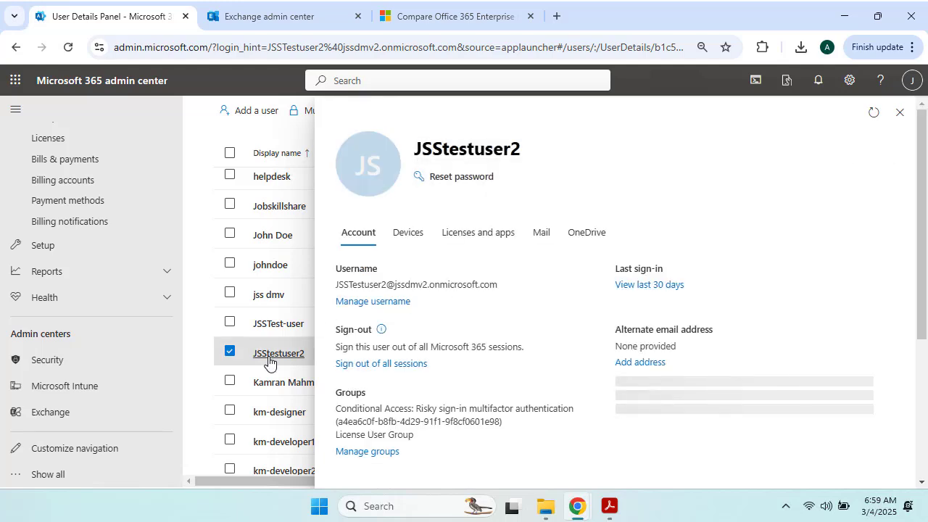
{"action": "left_click", "coordinate": [471, 239]}
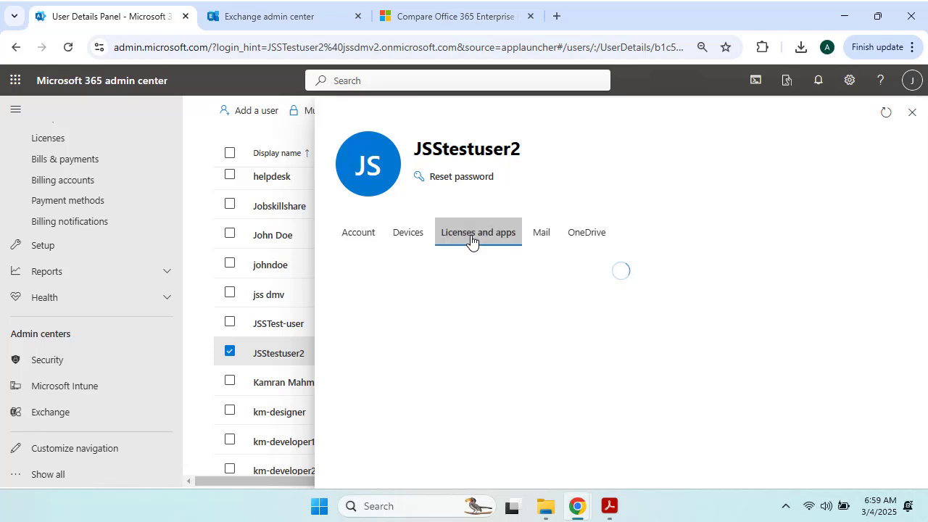
{"action": "scroll", "coordinate": [468, 261], "scroll_direction": "down", "scroll_amount": 3}
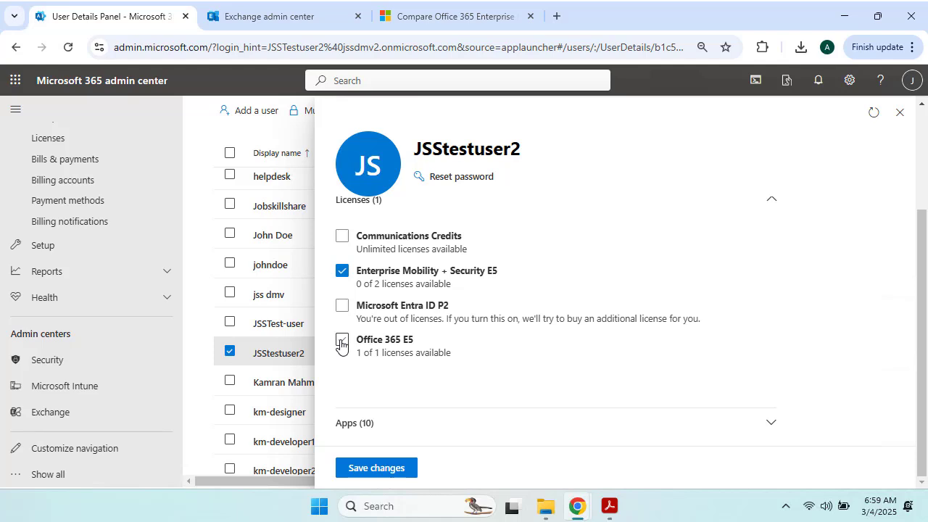
{"action": "left_click", "coordinate": [341, 342]}
{"action": "left_click", "coordinate": [385, 466]}
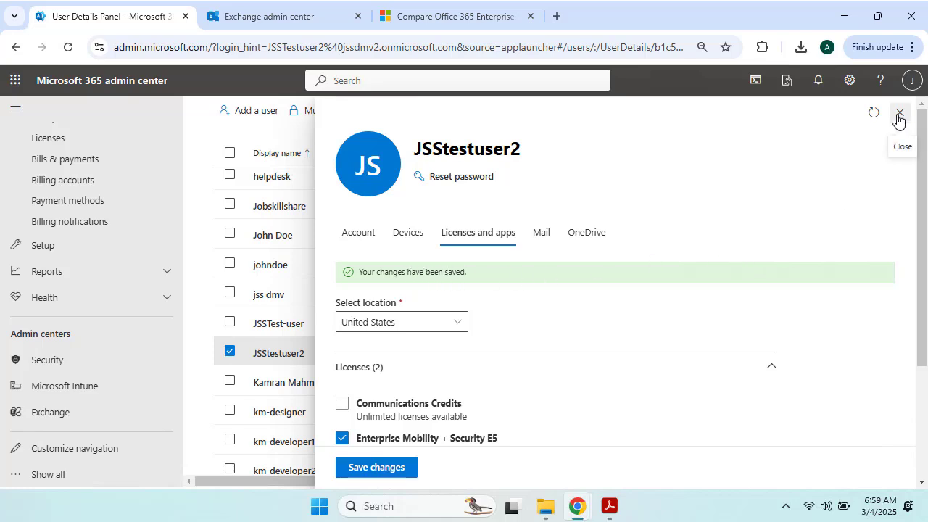
{"action": "left_click", "coordinate": [411, 468]}
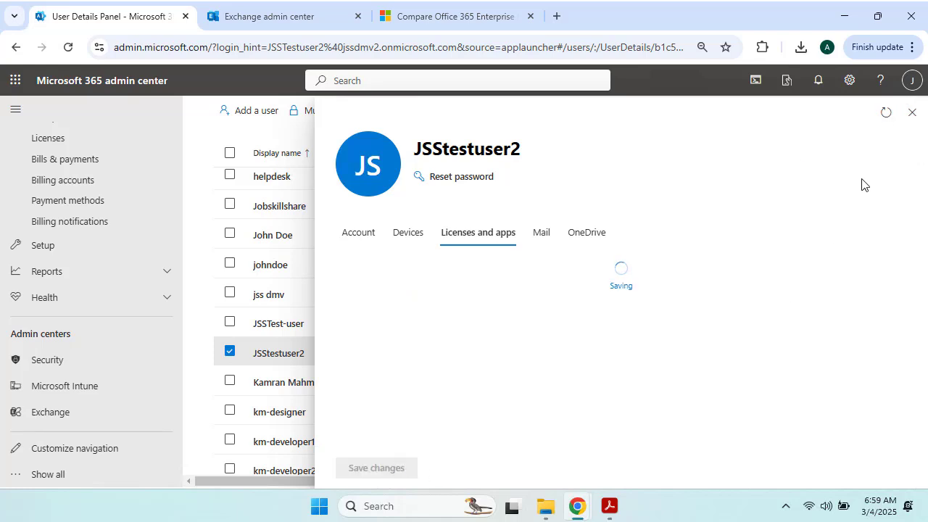
{"action": "left_click", "coordinate": [912, 113]}
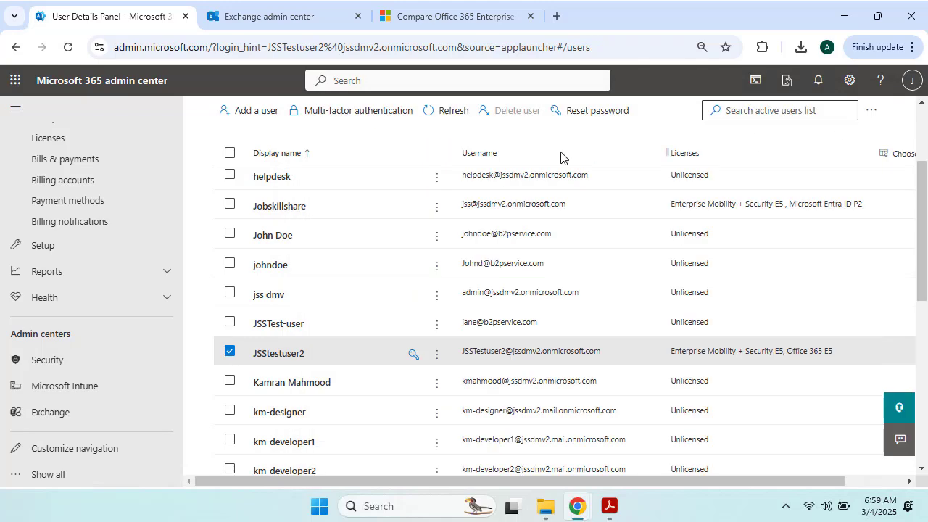
Switch back to the Exchange admin center, refresh the mailbox list and reopen Mailboxes to check for JSStestuser2's mailbox
{"action": "left_click", "coordinate": [306, 17]}
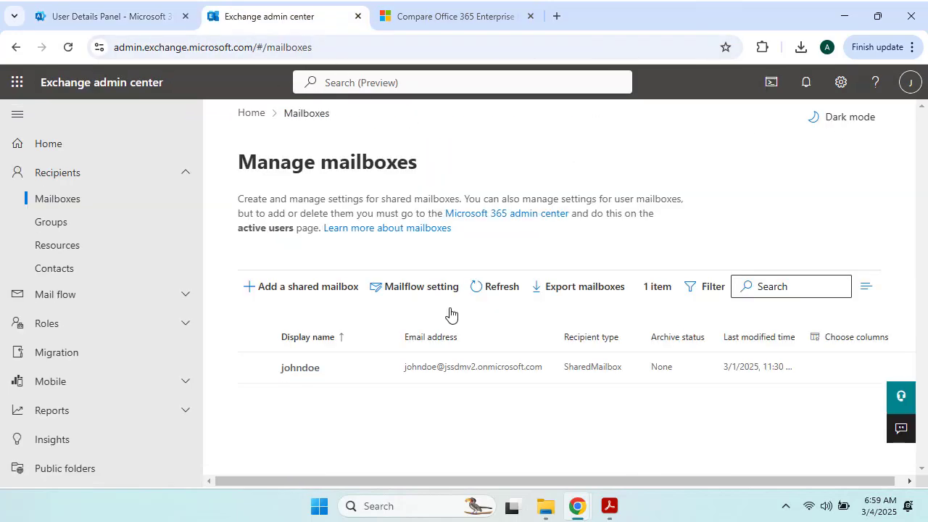
{"action": "left_click", "coordinate": [499, 288]}
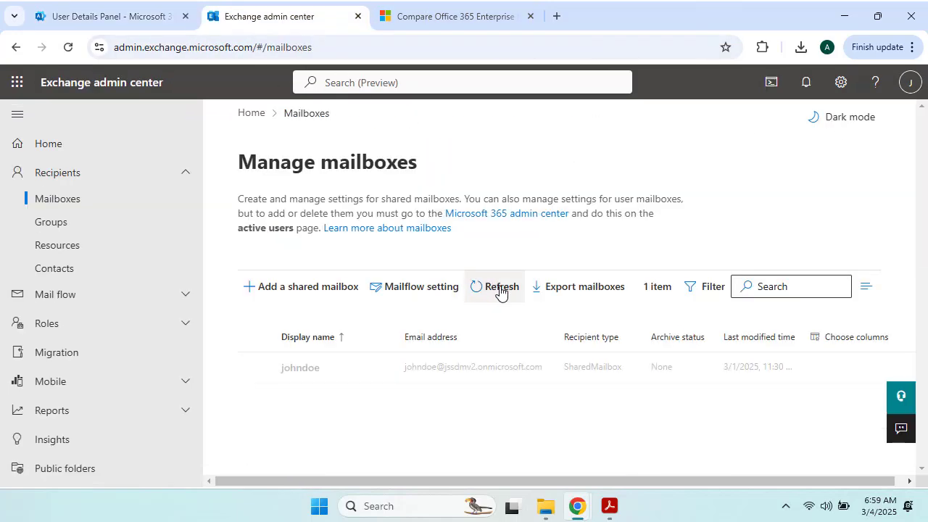
{"action": "left_click", "coordinate": [499, 288]}
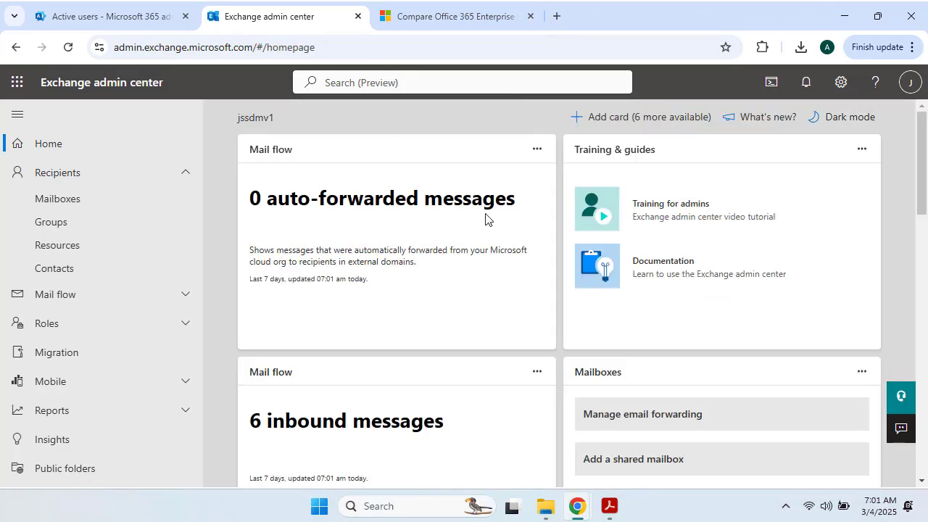
{"action": "left_click", "coordinate": [65, 204]}
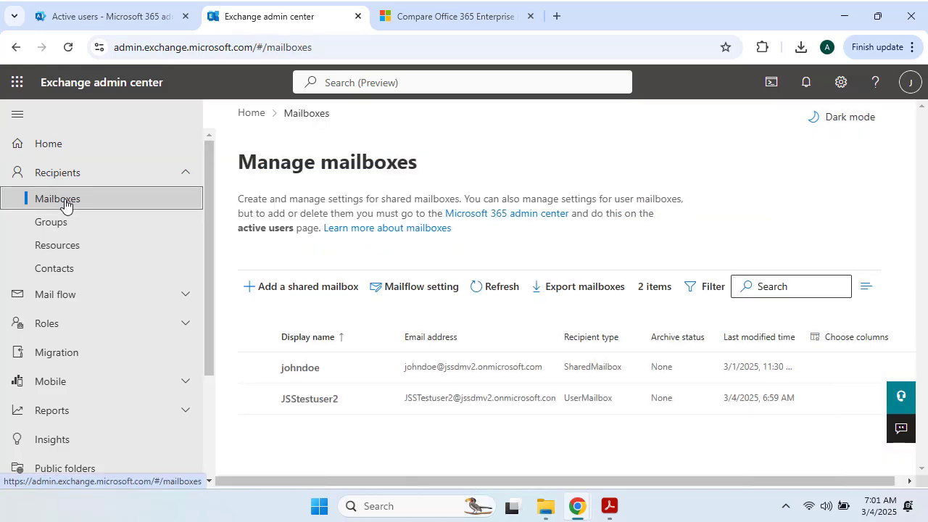